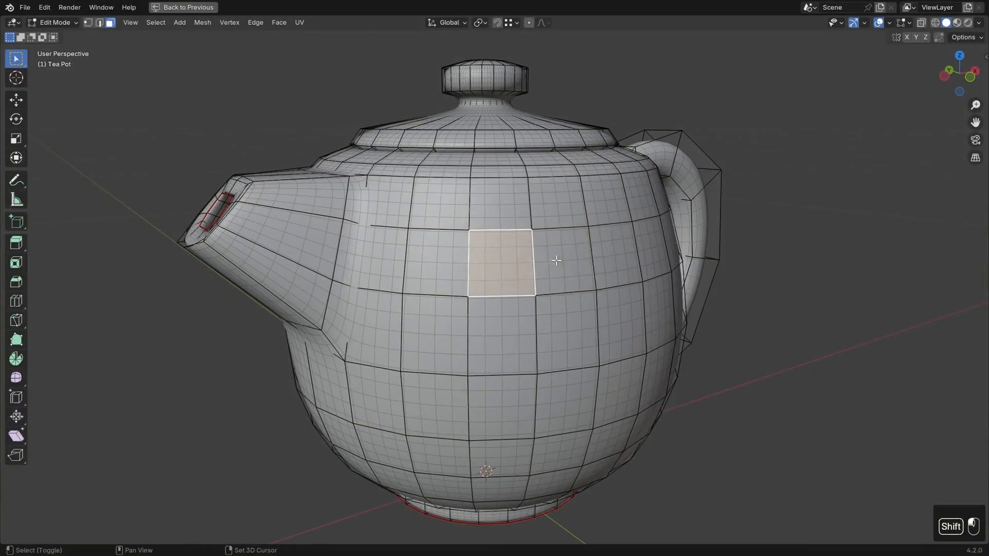
Step: Select the row of three faces on the teapot body, inset it by about 0.003 m and extrude it inward
left_click(625, 260, "ctrl")
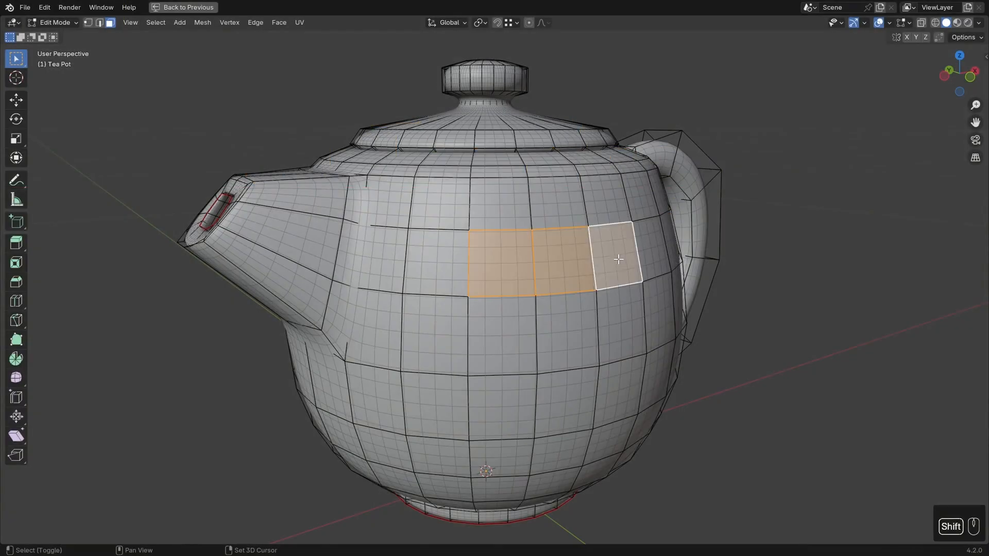
key("i")
left_click(699, 282)
key("e")
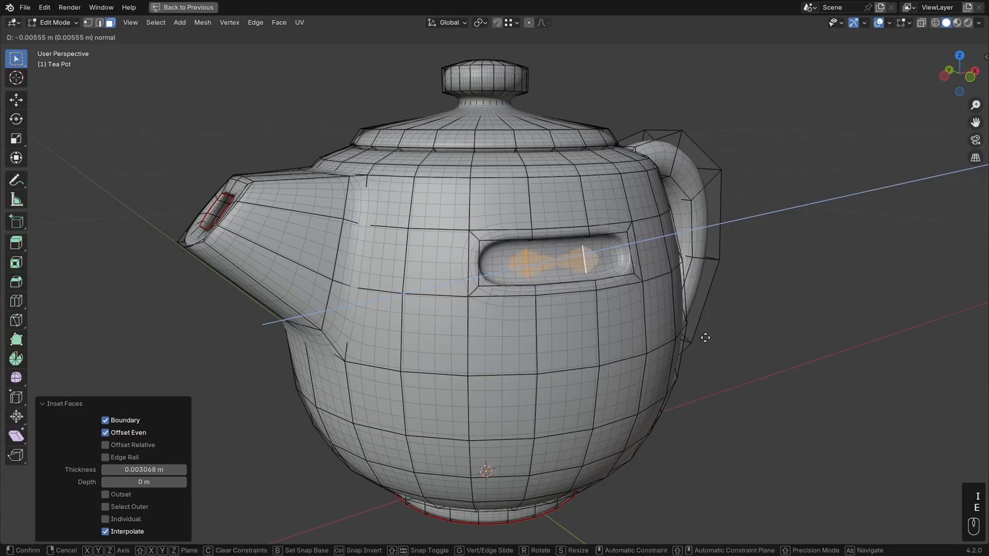
left_click(702, 336)
Step: Add supporting loop cuts close to the slot's sides and preview the smoothed teapot in Object Mode without overlays
key("ctrl+r")
left_click(497, 229)
left_click(497, 229)
key("ctrl+r")
key("ctrl+r")
key("ctrl+r")
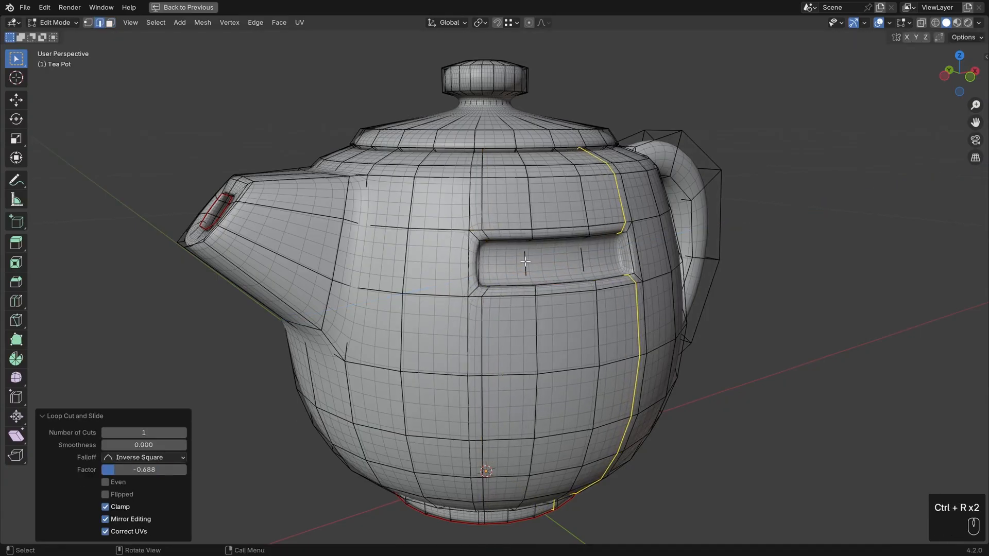
key("Tab")
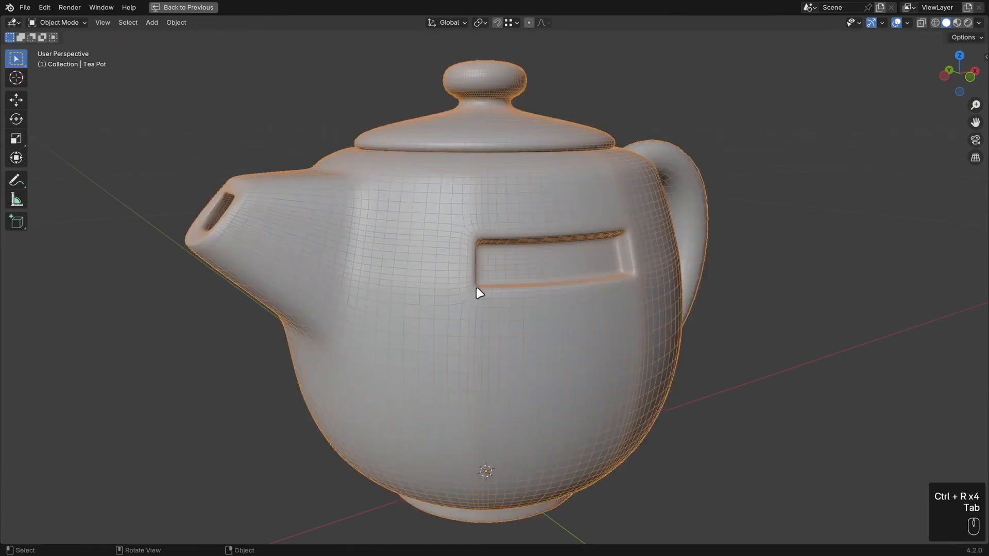
key("shift+alt+z")
middle_click_drag(483, 230, 430, 232)
key("Tab")
key("z")
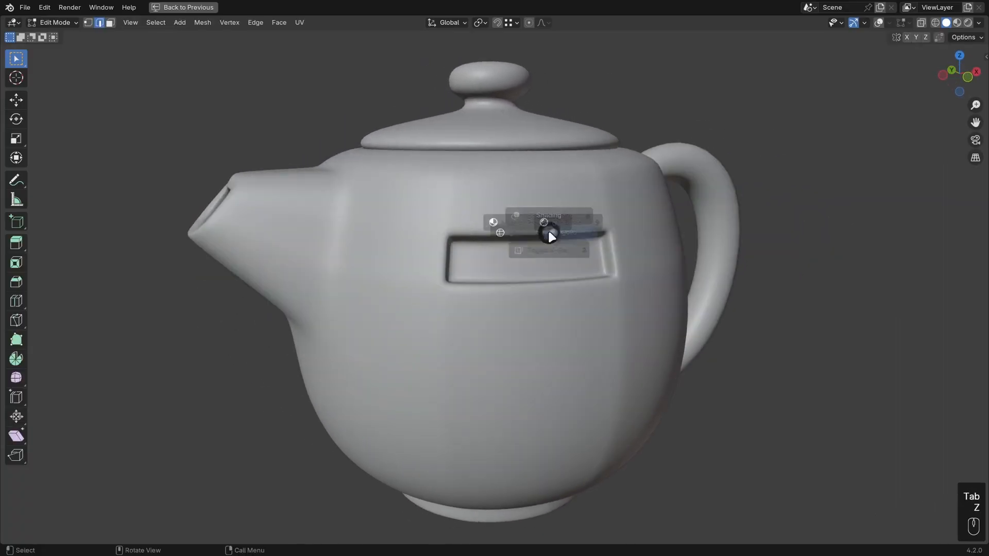
Step: Undo the loop cuts added around the teapot's slot
key("ctrl+z")
key("ctrl+z")
key("ctrl+z")
key("ctrl+z")
key("ctrl+z")
key("ctrl+z")
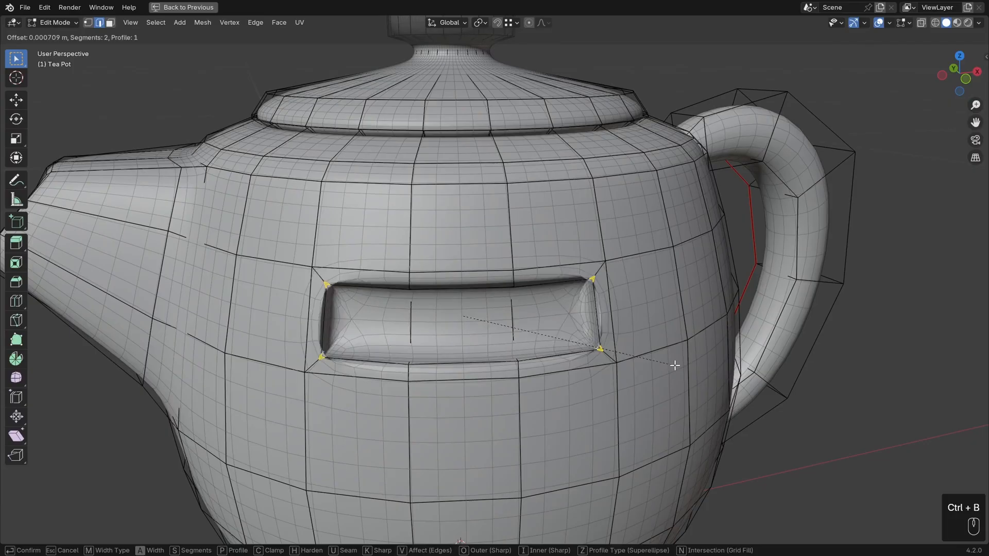
Step: Slide the bevelled vertices around the slot's outer corners back into their respective corners
key("1")
key("g")
key("g")
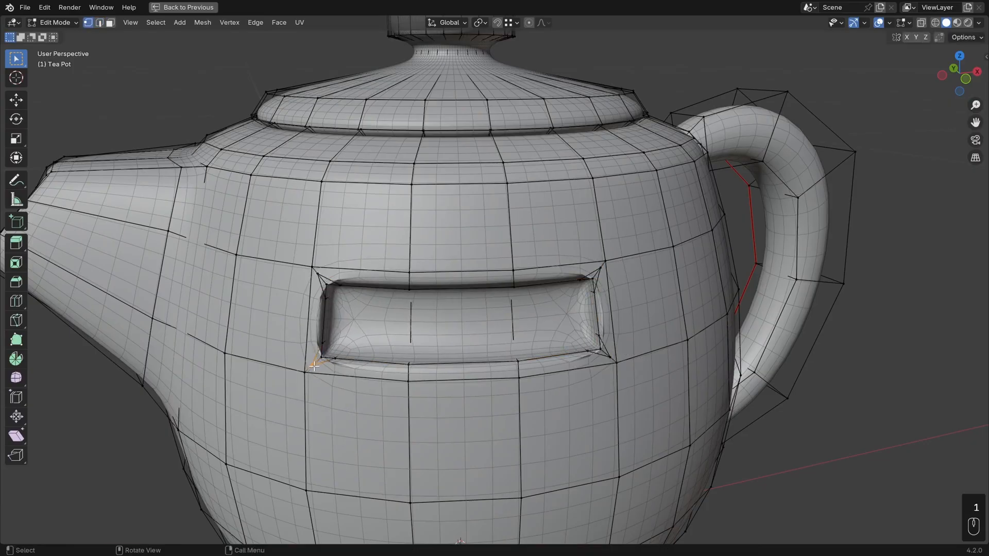
left_click(320, 273)
key("g")
key("g")
key("g")
key("g")
key("g")
key("g")
Step: Merge the whole mesh's overlapping vertices by distance and clear the selection
key("a")
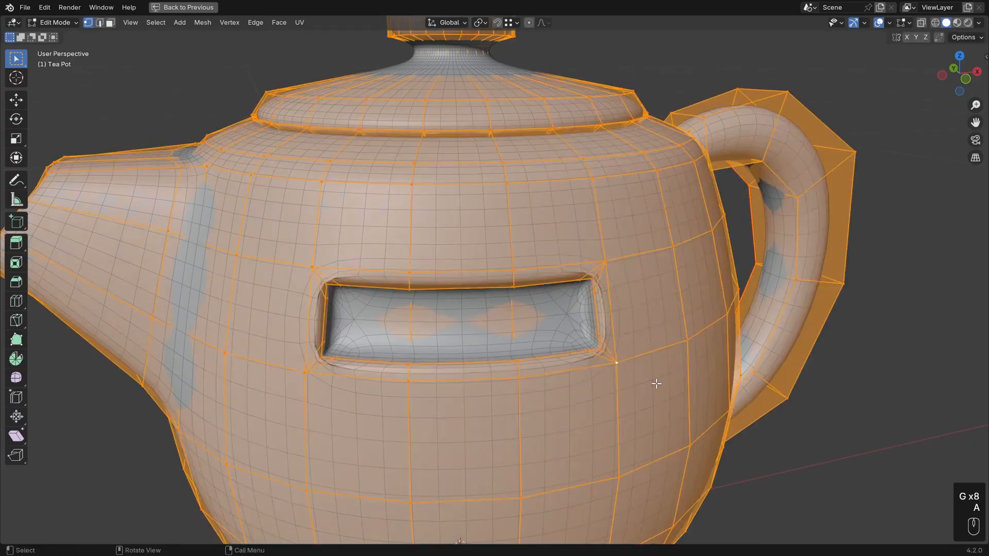
key("m")
left_click(655, 383)
key("alt+a")
Step: Select the pairs of short diagonal edges at all four slot corners and dissolve them
key("2")
left_click(609, 349, "shift")
left_click(600, 277, "shift")
left_click(592, 271, "shift")
left_click(602, 357, "shift")
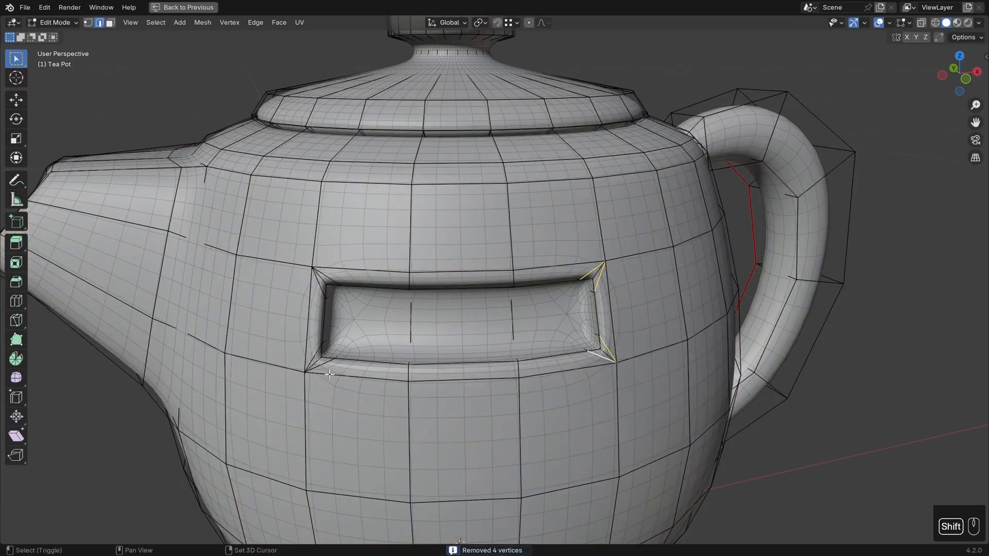
left_click(320, 366, "shift")
left_click(314, 357, "shift")
left_click(321, 284, "shift")
left_click(323, 274, "shift")
key("x")
left_click(323, 271)
Step: Knife new supporting edges around the slot's corners to tighten them
key("k")
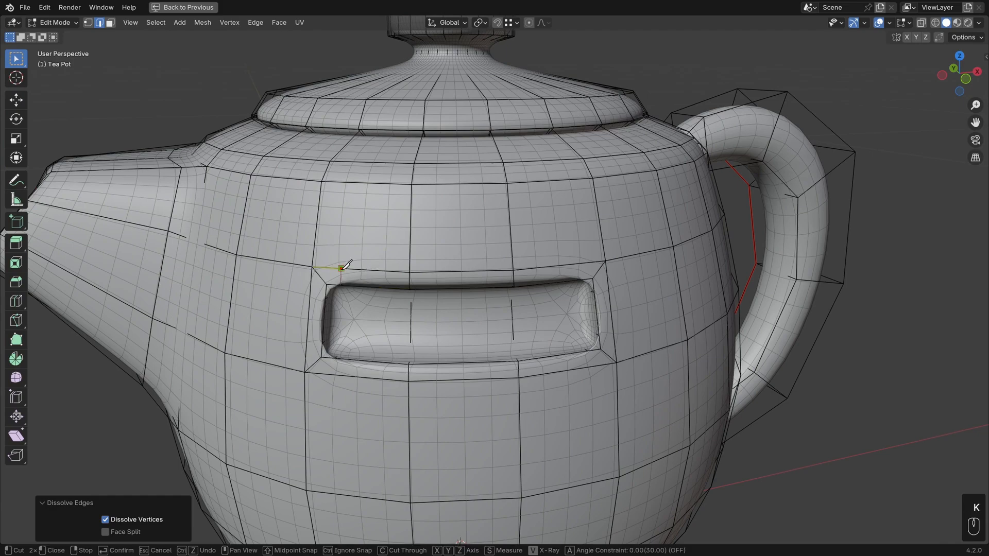
key("space")
key("alt+a")
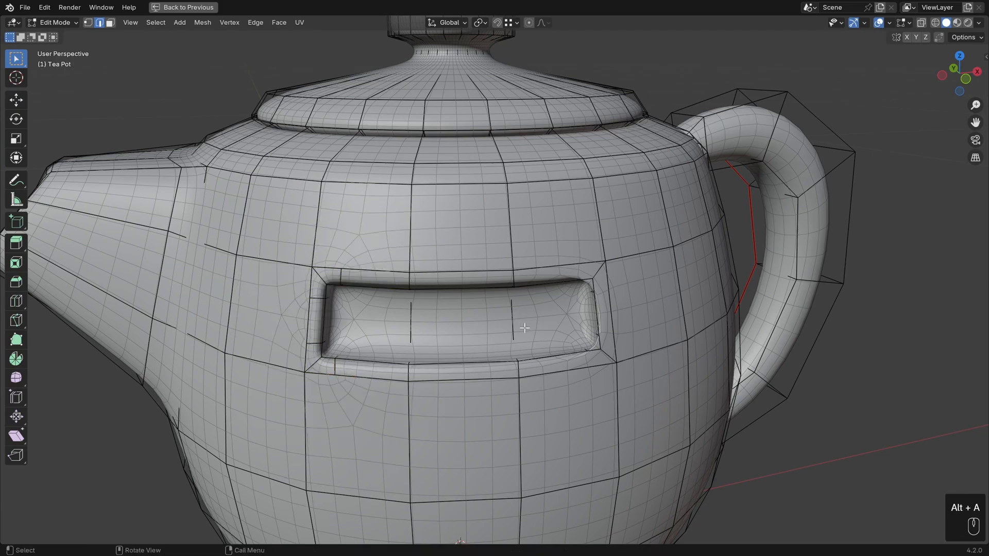
key("k")
left_click(607, 280)
left_click(588, 351)
key("space")
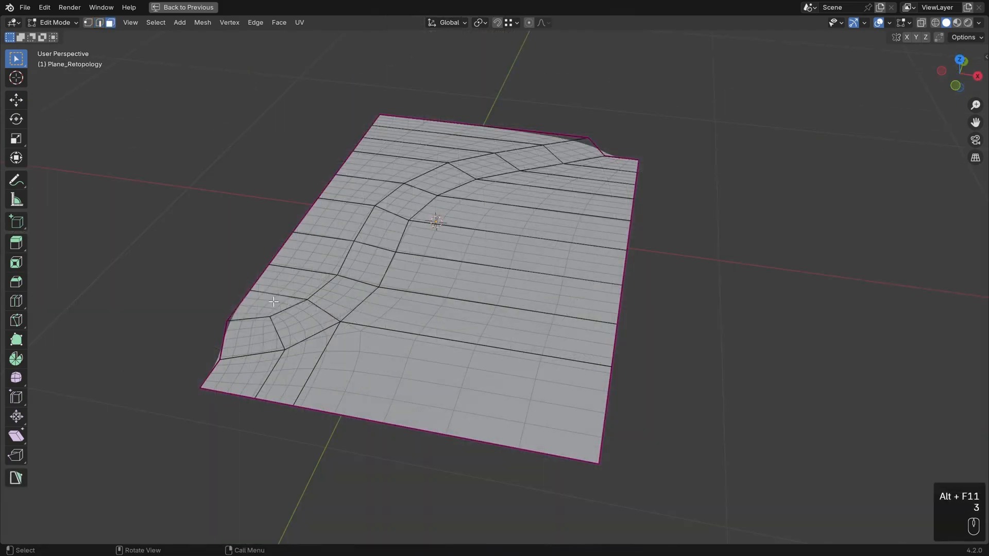
Step: Select the strip of faces along the outer side of the curved path and raise it along global Z
left_click(266, 305)
left_click(479, 131, "ctrl")
key("g")
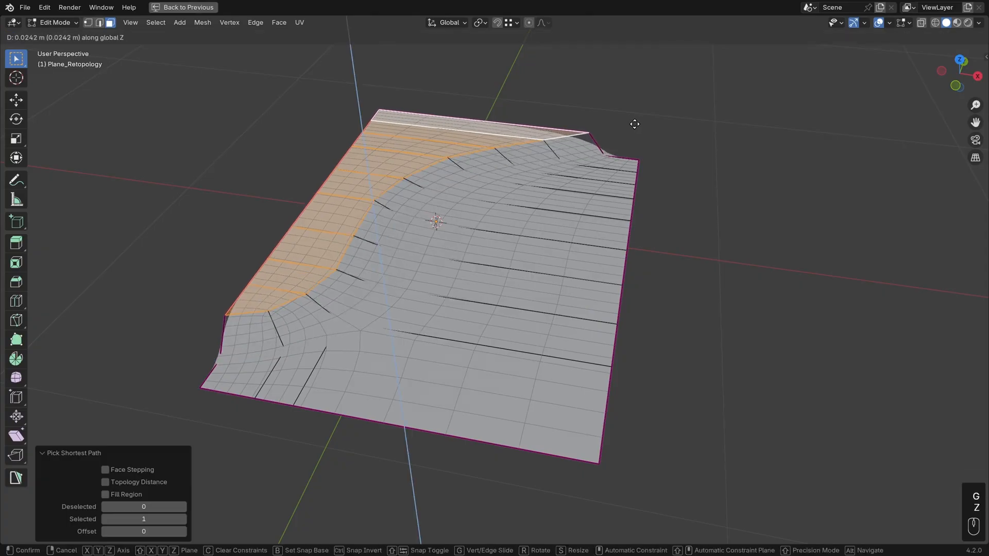
left_click(634, 106)
Step: Select the upper and lower edge loops of the curved slope and bevel them about 0.04 m with 2 segments
key("2")
left_click(342, 234, "alt")
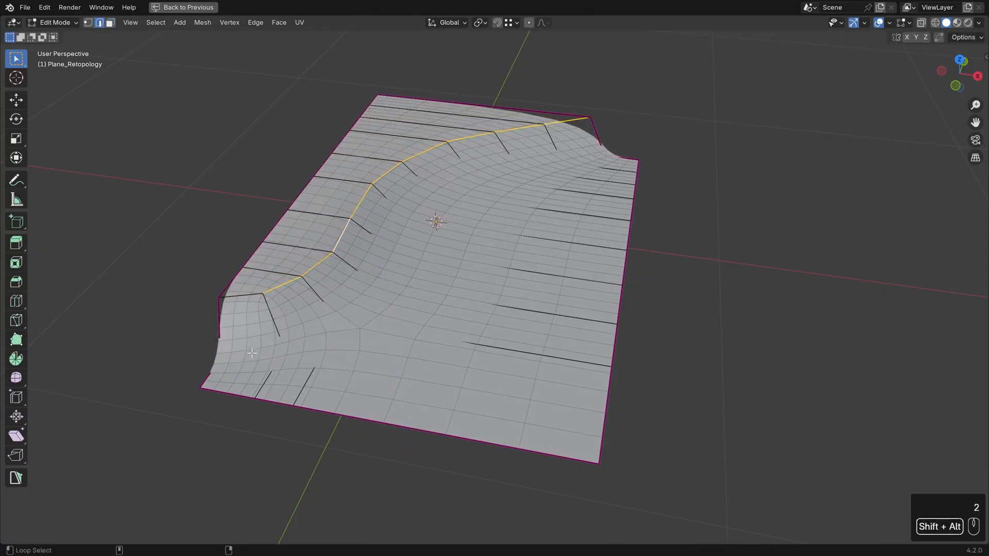
left_click(241, 295, "alt+shift")
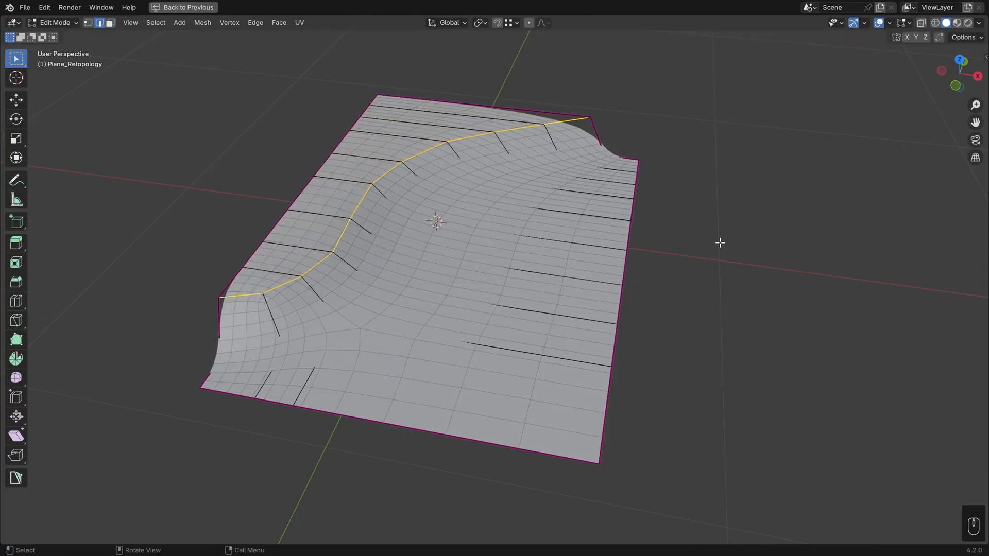
key("ctrl+b")
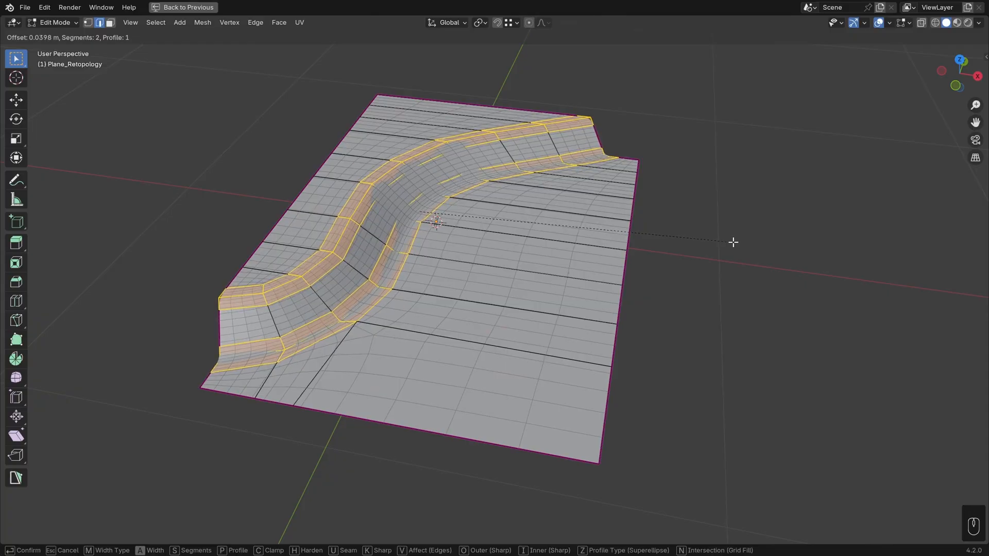
left_click(733, 242)
Step: Add two evenly spaced loop cuts along the middle of the curved slope
key("alt+a")
key("ctrl+r")
left_click(359, 268)
key("Escape")
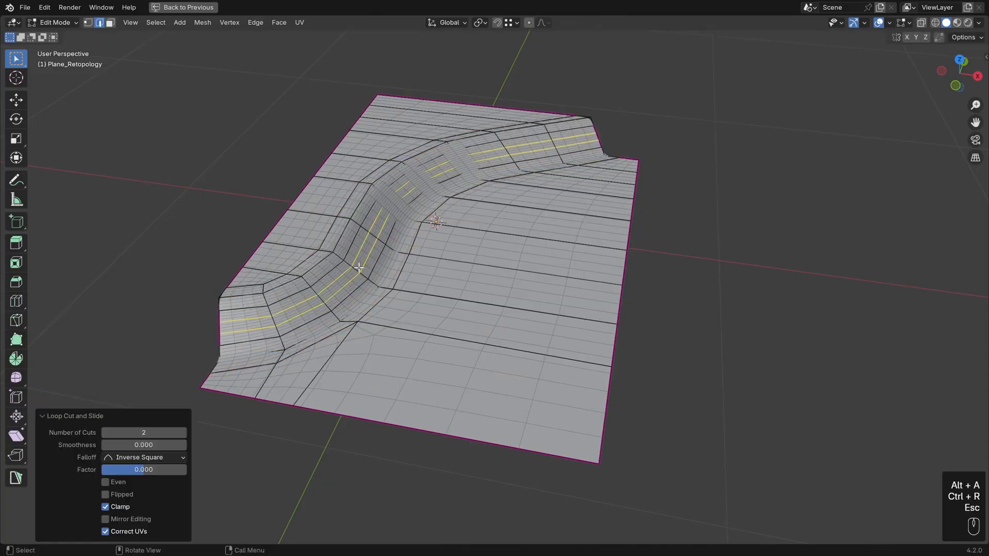
Step: Extrude the face loop between the two new cuts in place and offset it along its normals
key("3")
left_click(359, 268, "alt")
key("e")
right_click(717, 333)
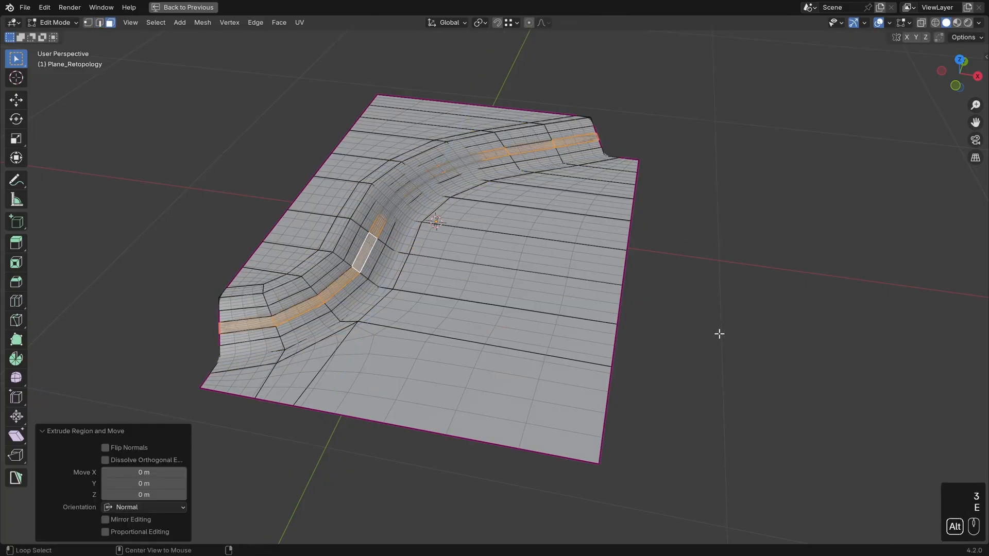
key("alt+s")
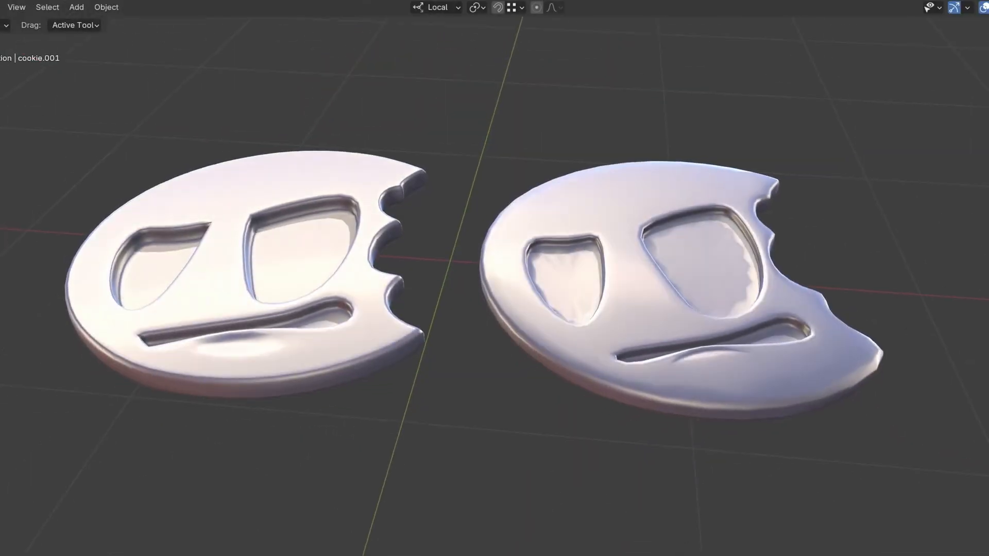
middle_click_drag(495, 309, 512, 283)
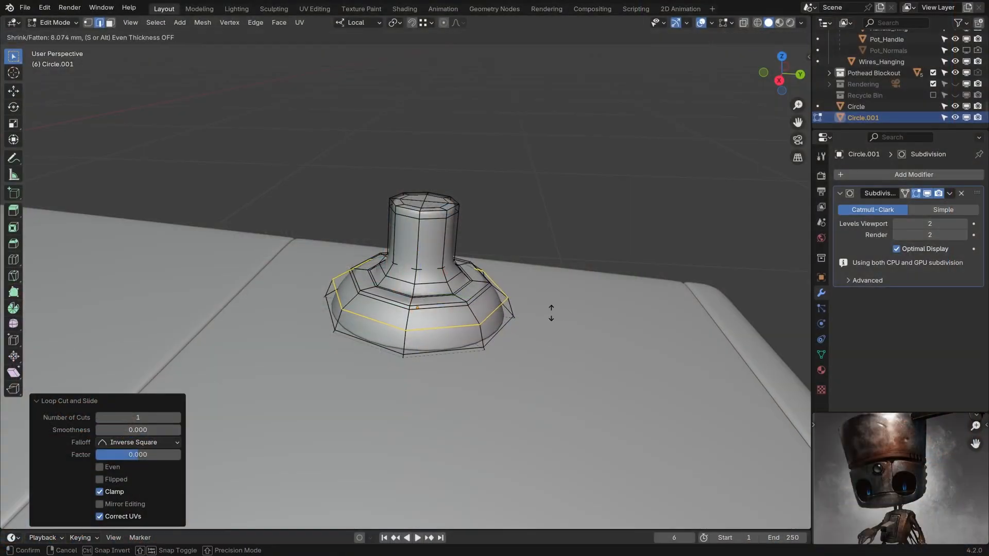
Step: Fatten the new edge loop around the knob's base by about 8 mm
left_click(546, 301)
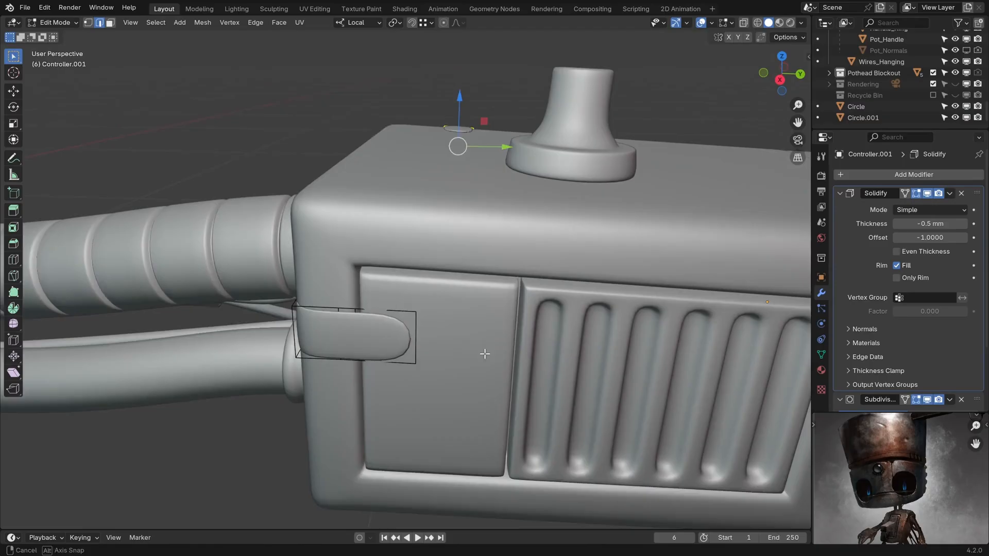
Step: Slide the edge near the rounded end of the controller's strap along its neighbouring edges
key("g")
key("g")
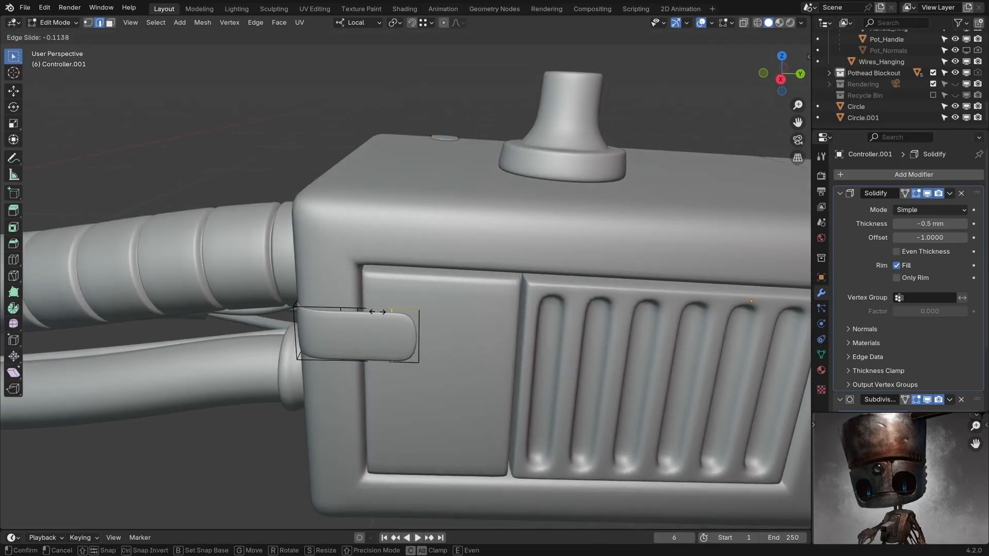
left_click(392, 310)
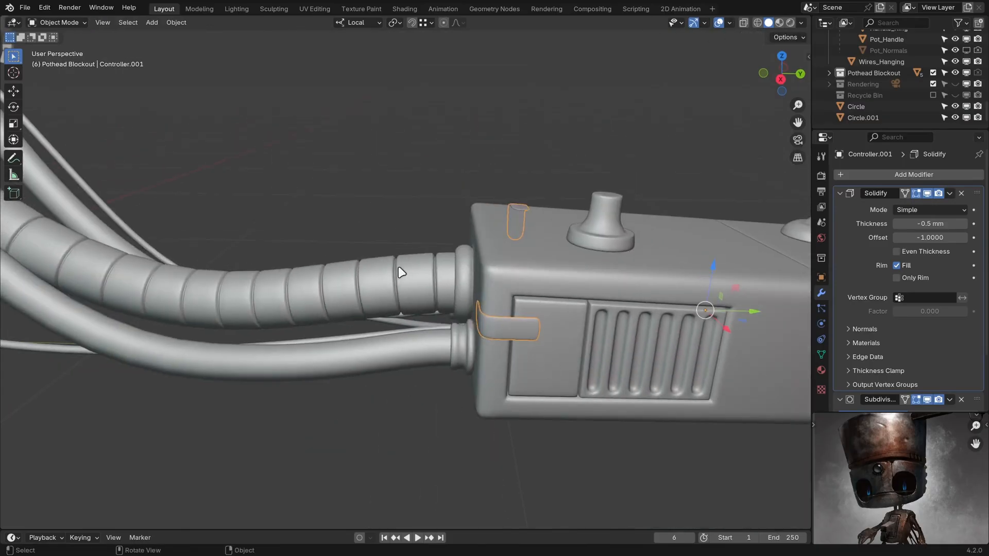
Step: Enable proportional editing and move the selected edge ring on the large ribbed cable
key("o")
key("KP_Decimal")
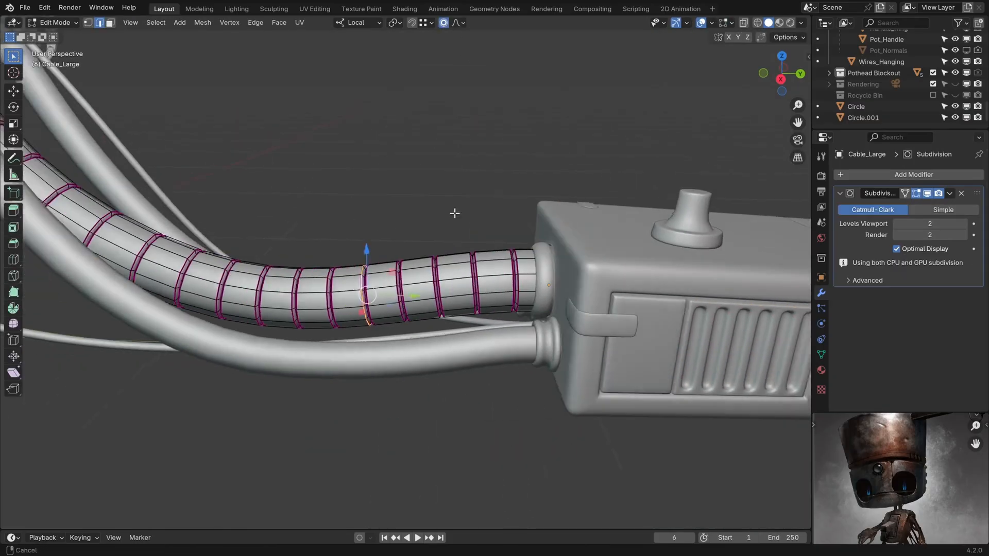
key("g")
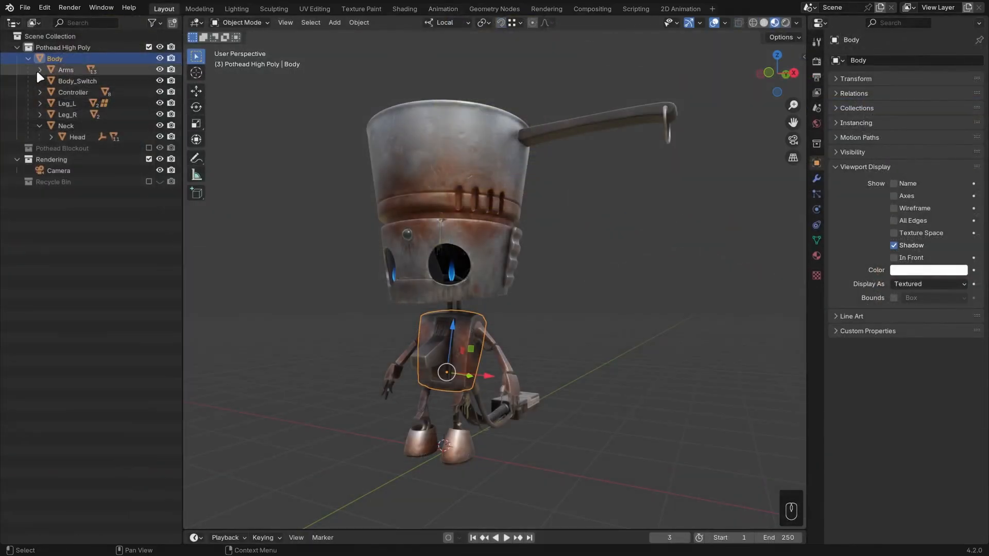
Step: Examine the object hierarchy under Body, including the Arms, Controller, Neck, Head and Pot children
left_click(39, 69)
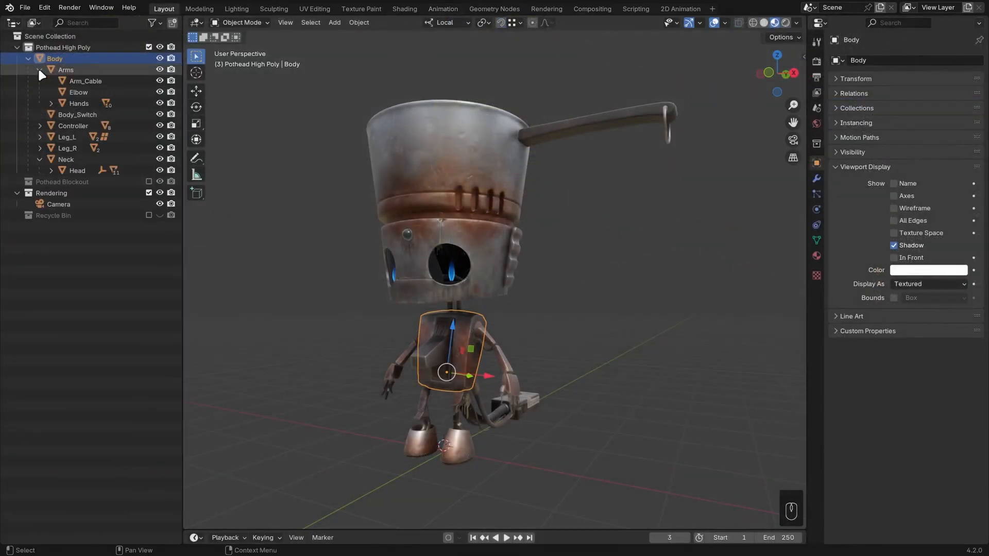
left_click(51, 103)
left_click(51, 103)
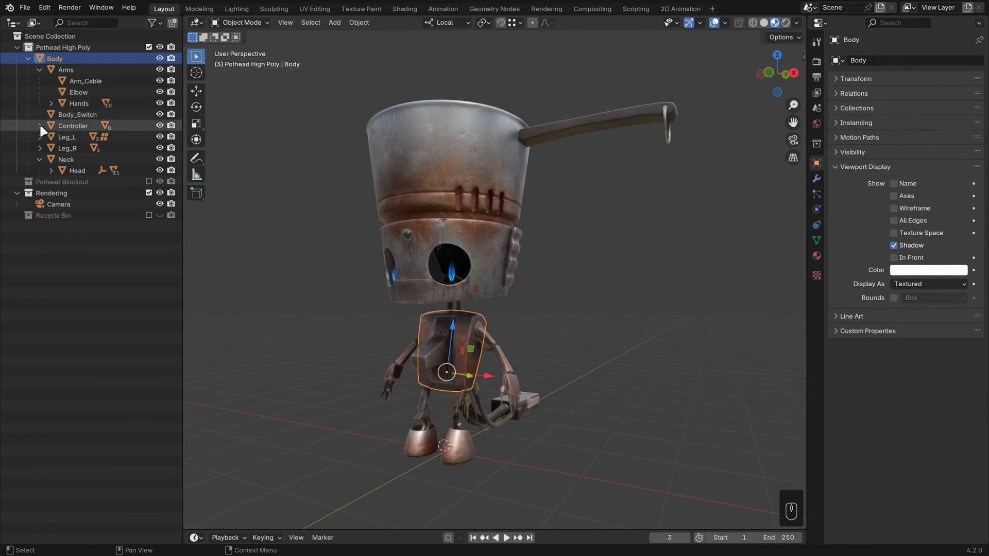
left_click(40, 125)
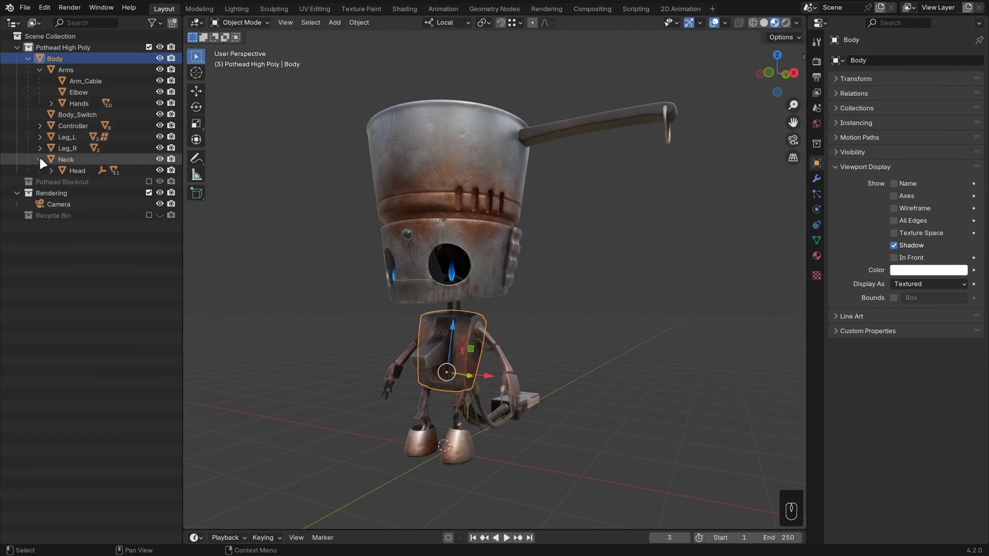
left_click(50, 170)
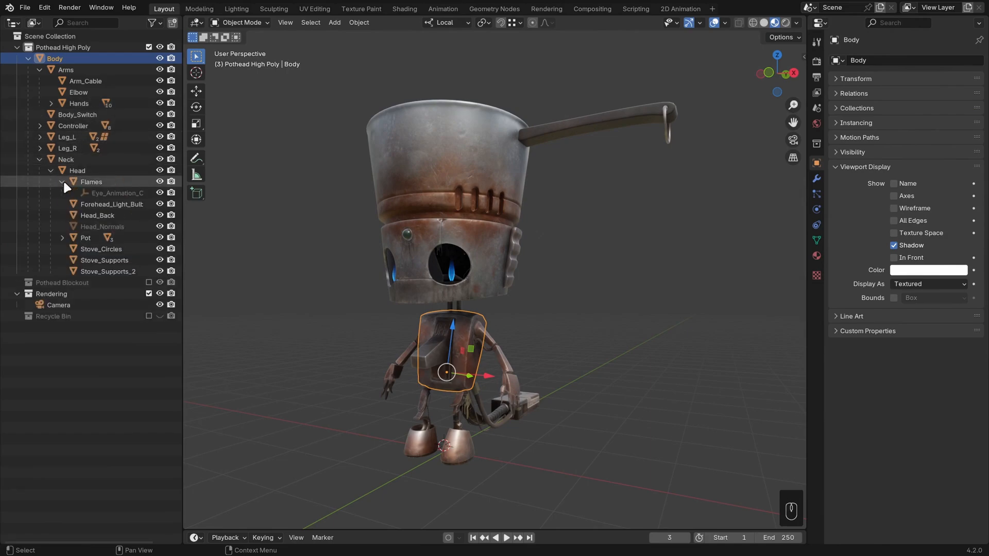
left_click(62, 226)
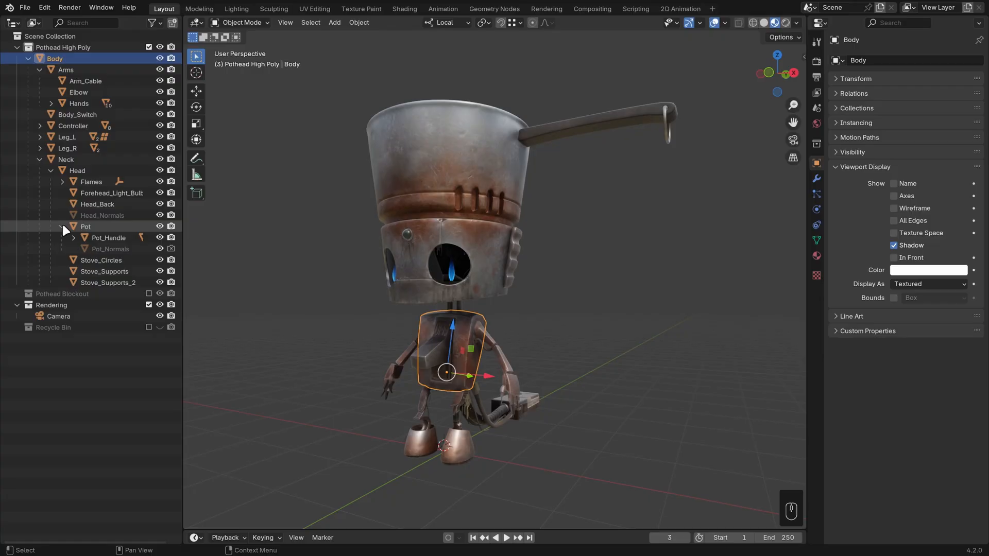
left_click(107, 236)
left_click(94, 184)
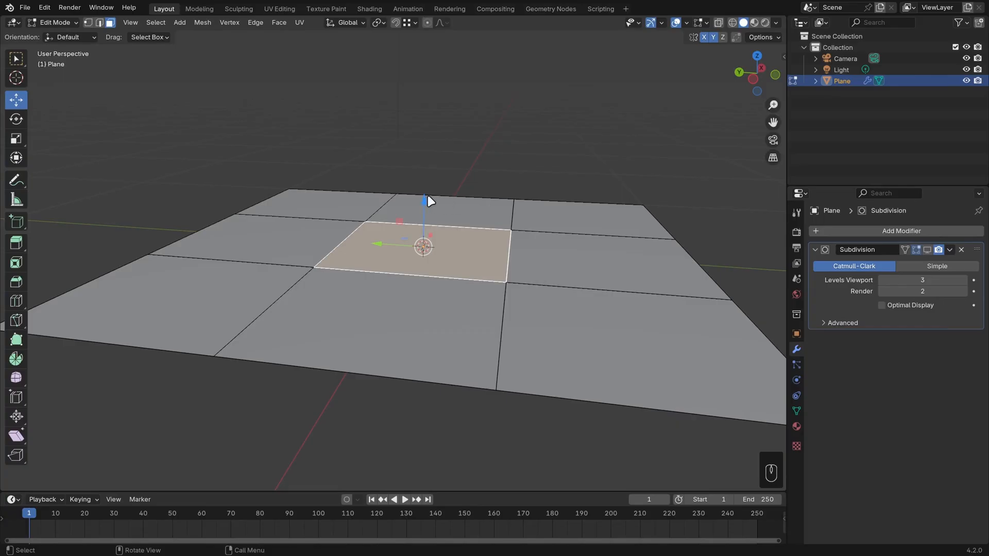
Step: Raise the plane's centre face along the Z axis
left_click_drag(424, 200, 421, 146)
middle_click_drag(422, 145, 575, 308)
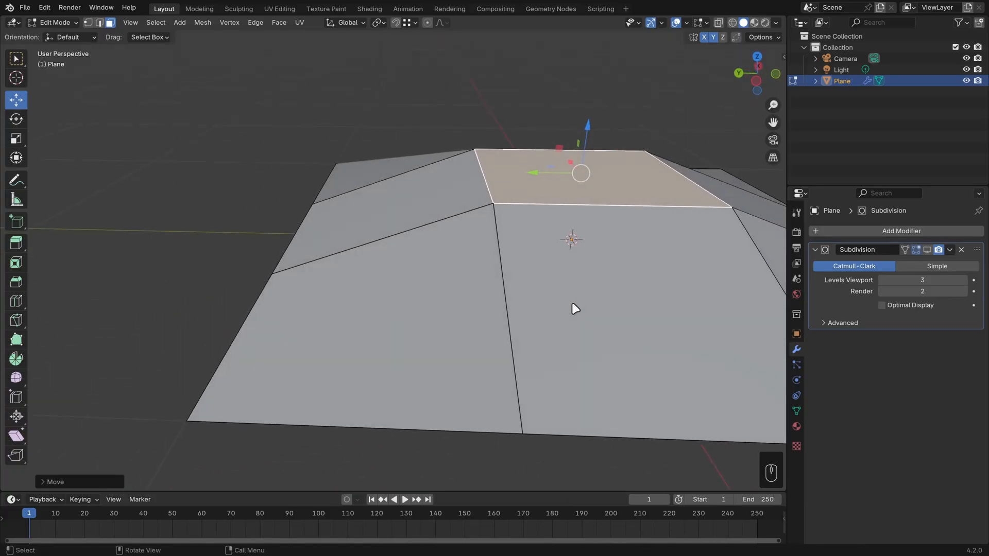
Step: Slide the two boundary vertices on either side of the plane's near corner into that corner
key("1")
left_click(521, 434)
key("g")
key("g")
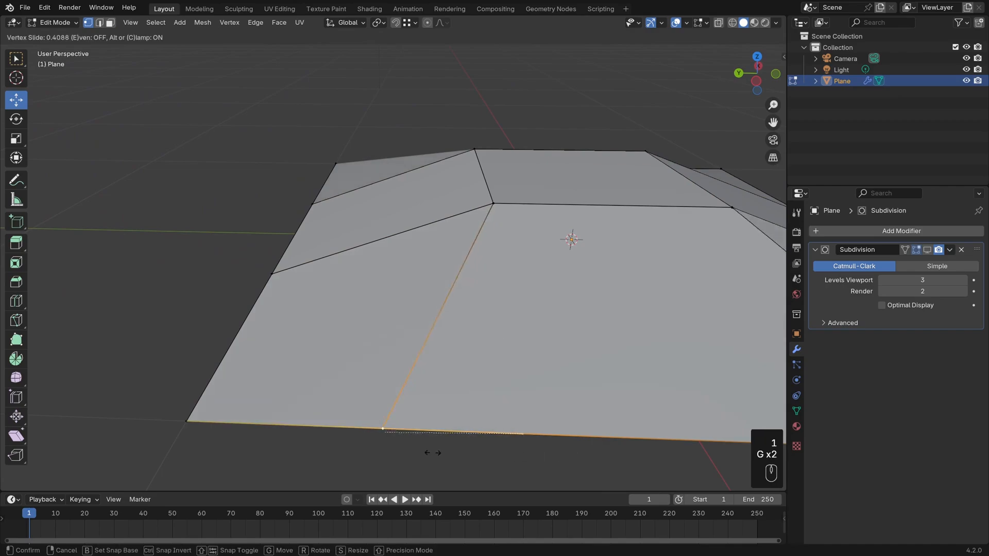
left_click(224, 429)
left_click(273, 275)
key("g")
key("g")
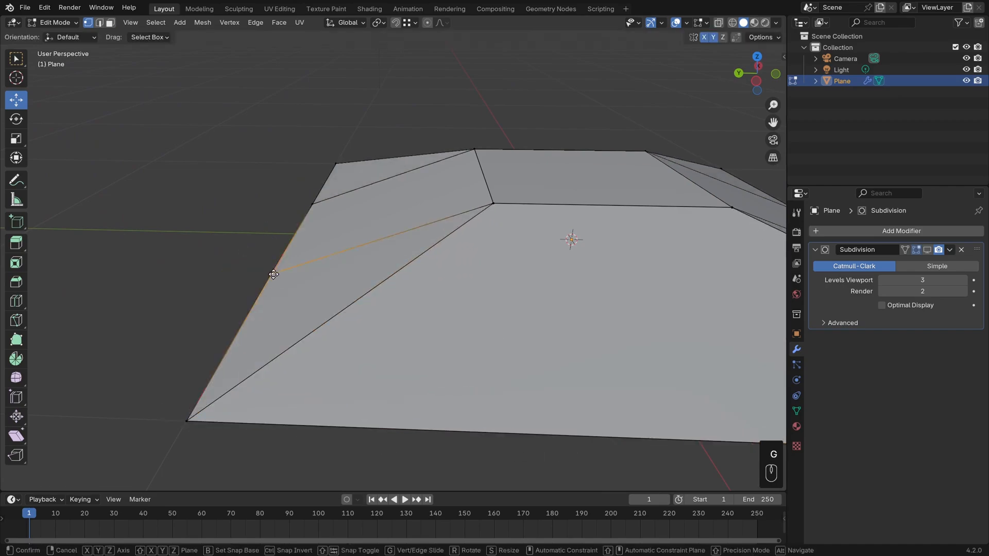
left_click(191, 455)
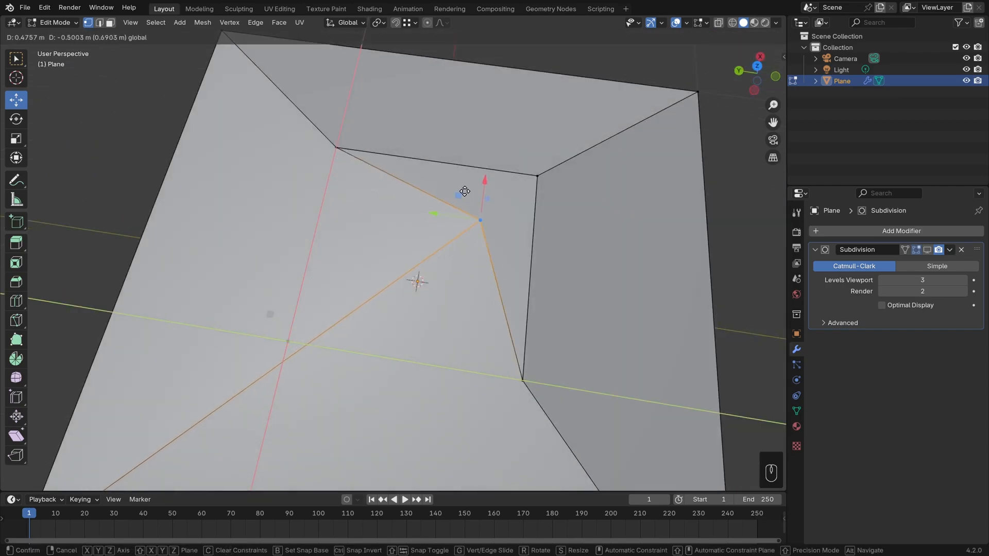
Step: Move the inner quad's corner vertex inward to make the face concave, and display its subdivision in the viewport
left_click_drag(483, 175, 483, 177)
middle_click_drag(587, 319, 515, 278)
key("alt+a")
key("3")
left_click(928, 249)
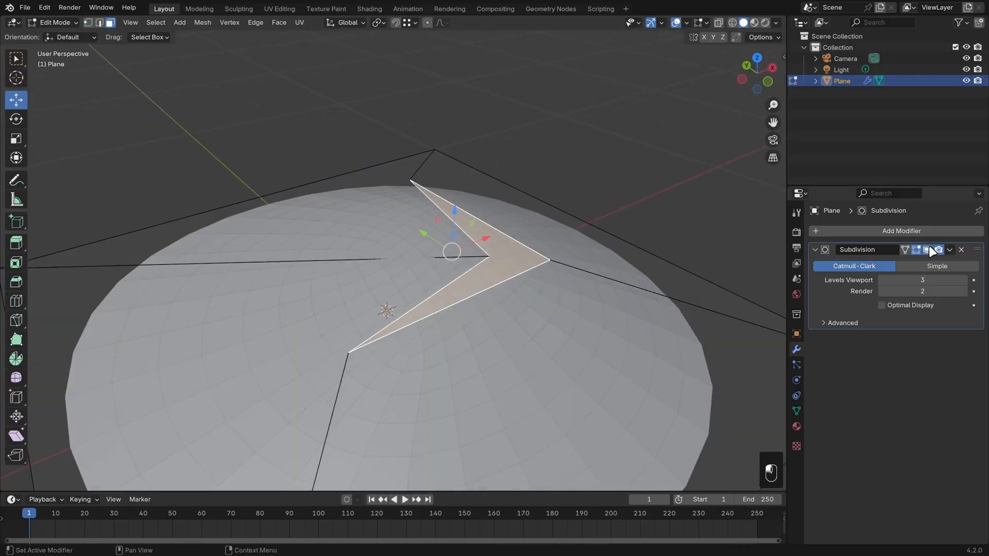
Step: Try loop cuts through the concave face in both directions, hiding the viewport subdivision before the second cut
left_click(499, 227)
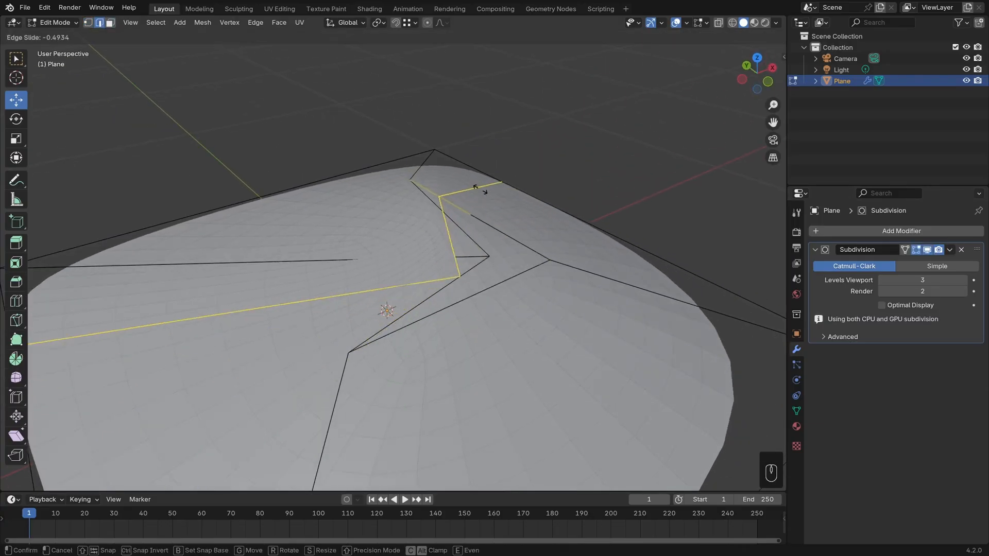
left_click(486, 221)
left_click(927, 250)
key("ctrl+r")
left_click(498, 298)
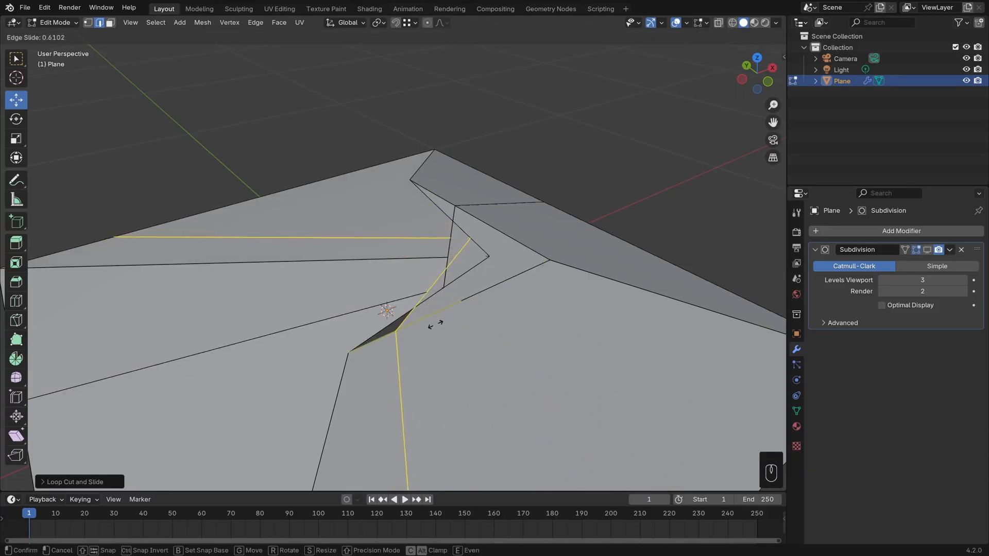
left_click(471, 344)
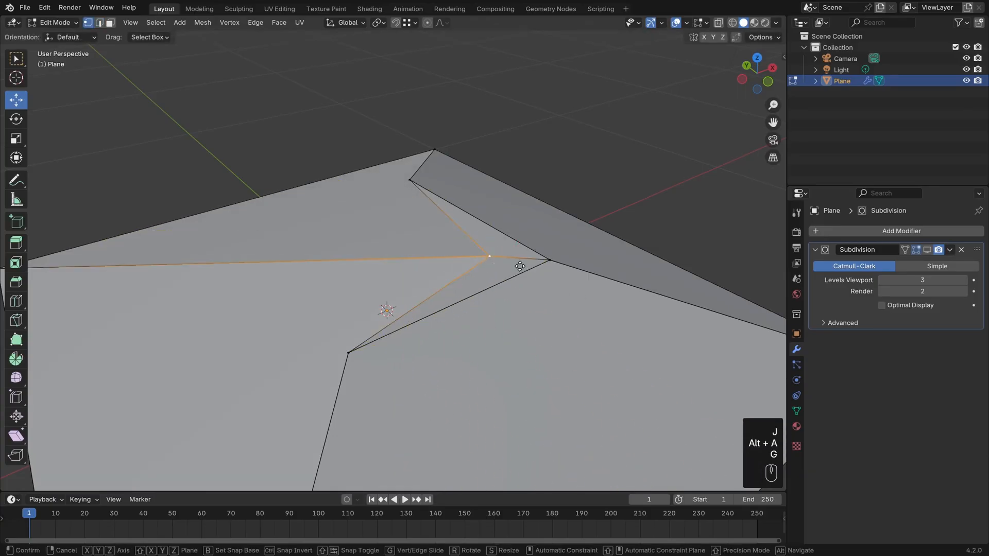
Step: Slide the inner vertex of the split concave face away from the opposite corner and select the two adjoining triangles
key("g")
left_click(320, 267)
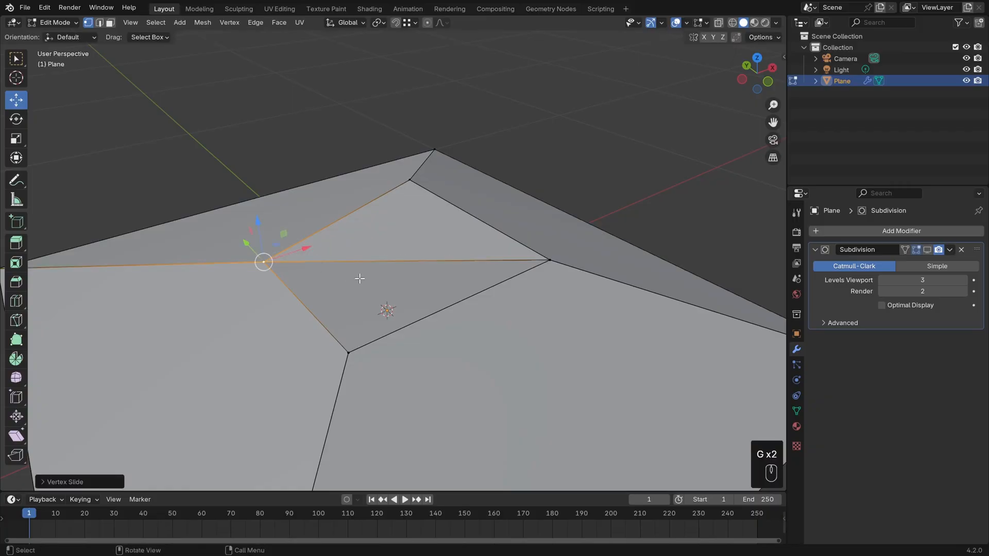
left_click(363, 288)
left_click(407, 227, "shift")
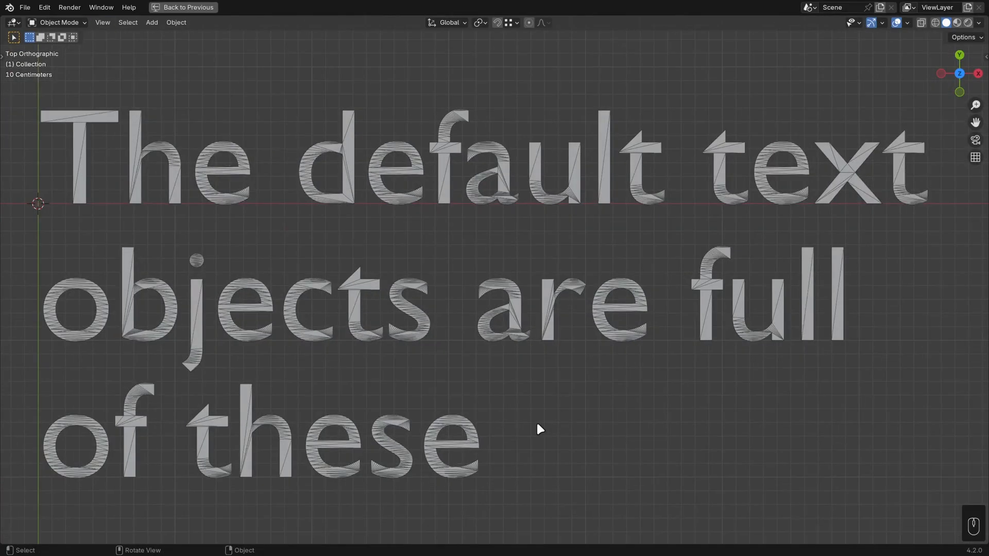
Step: Examine the thin triangles in the default text mesh close up, particularly around the letter "a" in "are"
scroll(538, 425, "up", 7)
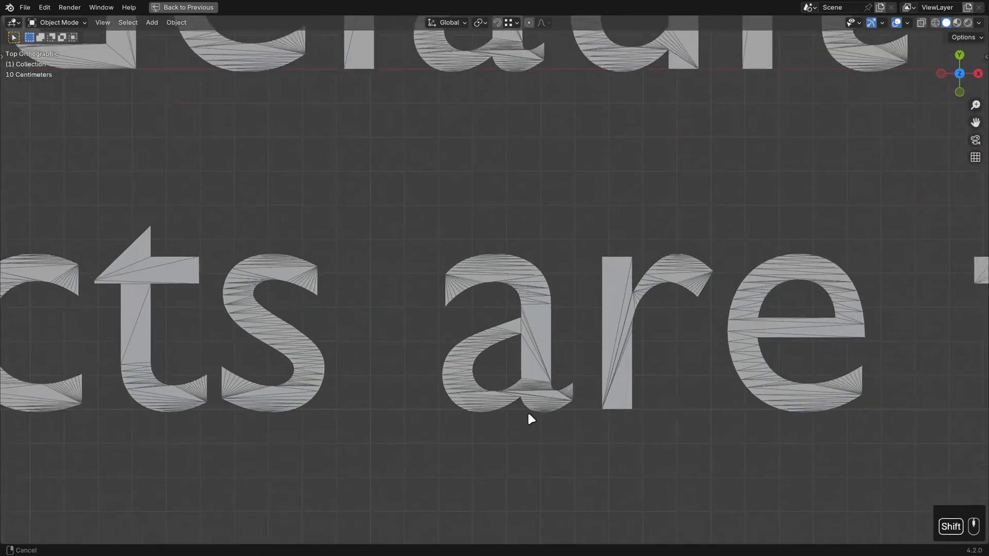
scroll(541, 431, "up", 4)
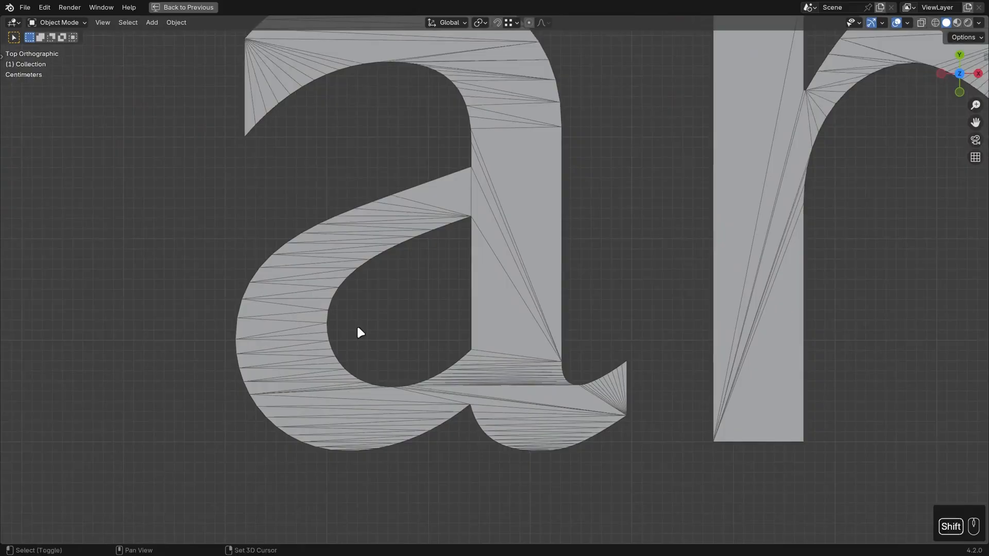
middle_click_drag(358, 327, 434, 337, "shift")
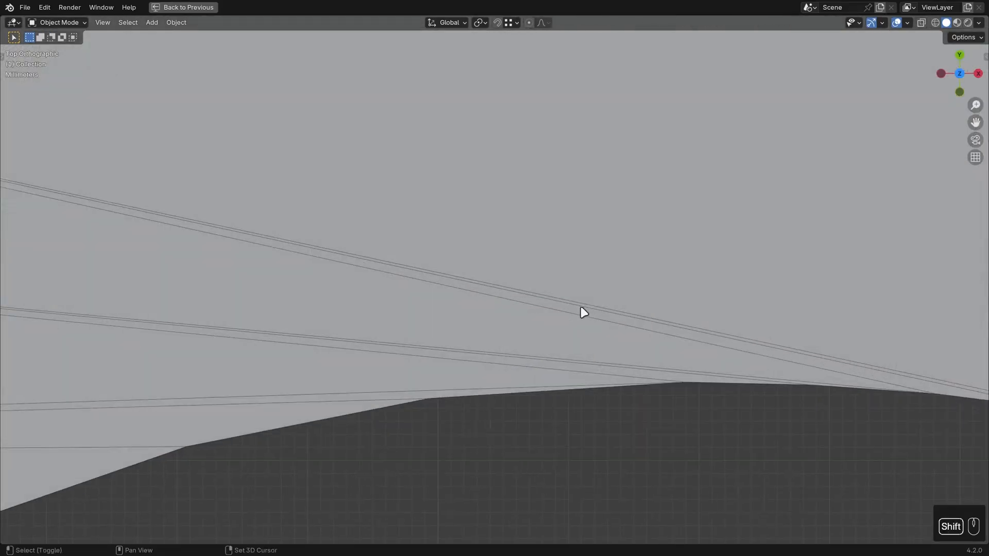
middle_click_drag(255, 264, 546, 311, "shift")
middle_click_drag(87, 207, 379, 167, "shift")
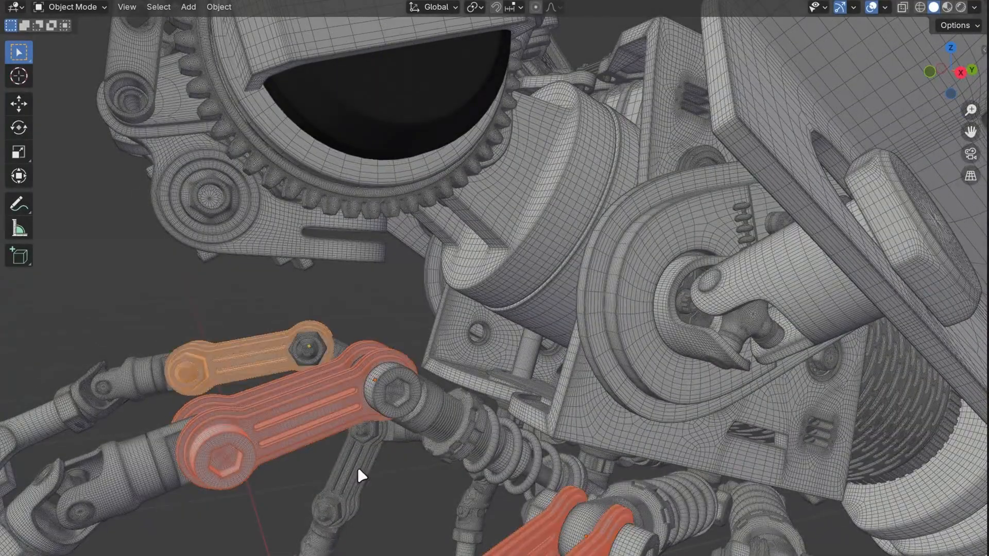
Step: Select the robot's arm links, rounded side housing, slotted bracket and neighbouring parts in turn to examine their topology
left_click(359, 469, "shift")
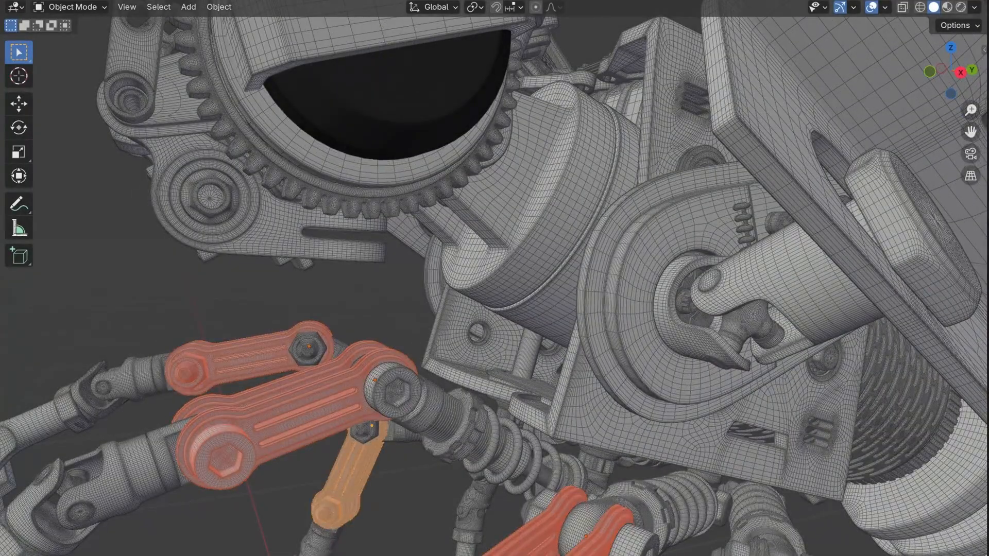
left_click(459, 414)
left_click(862, 480)
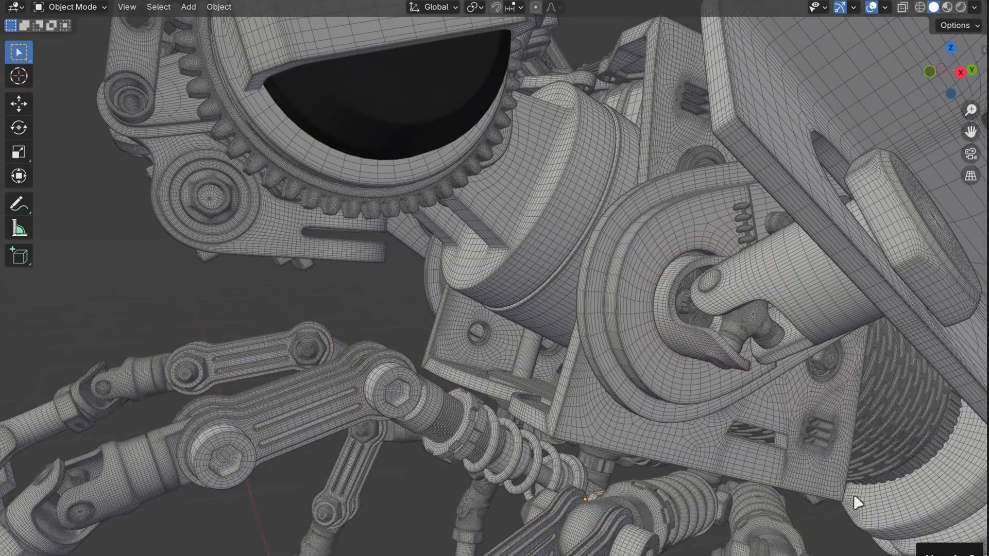
left_click(938, 256)
left_click(804, 281)
left_click(645, 226)
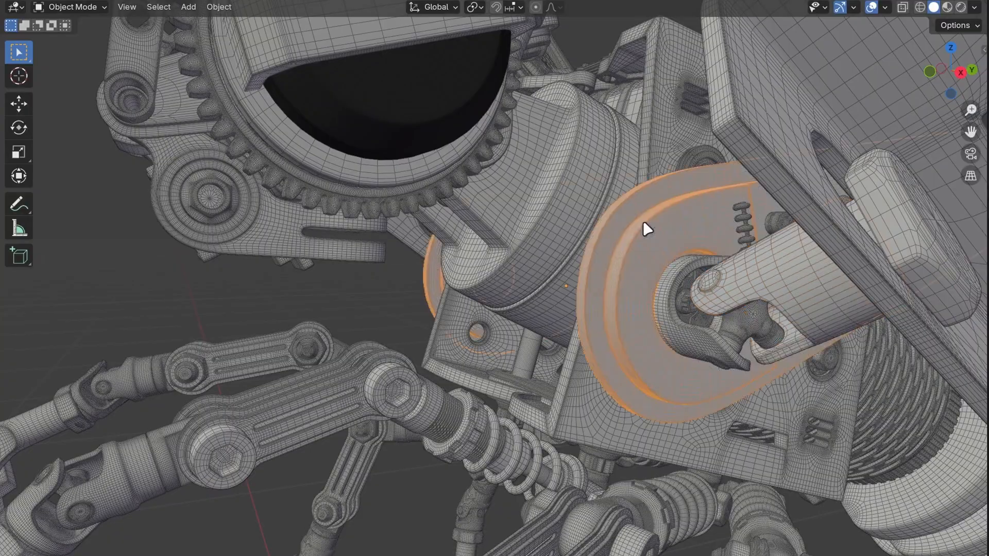
left_click(381, 98)
left_click(276, 227)
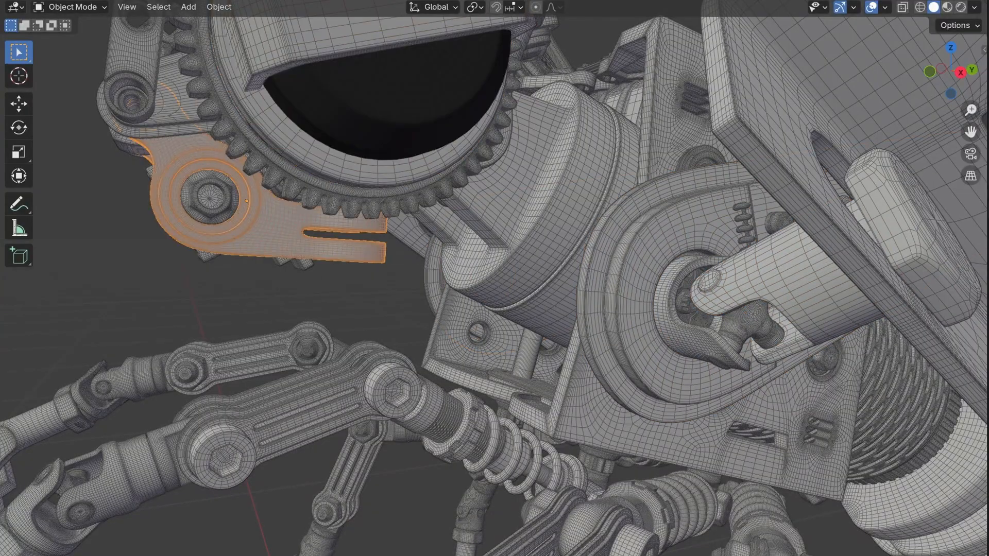
left_click(131, 59)
left_click(149, 103)
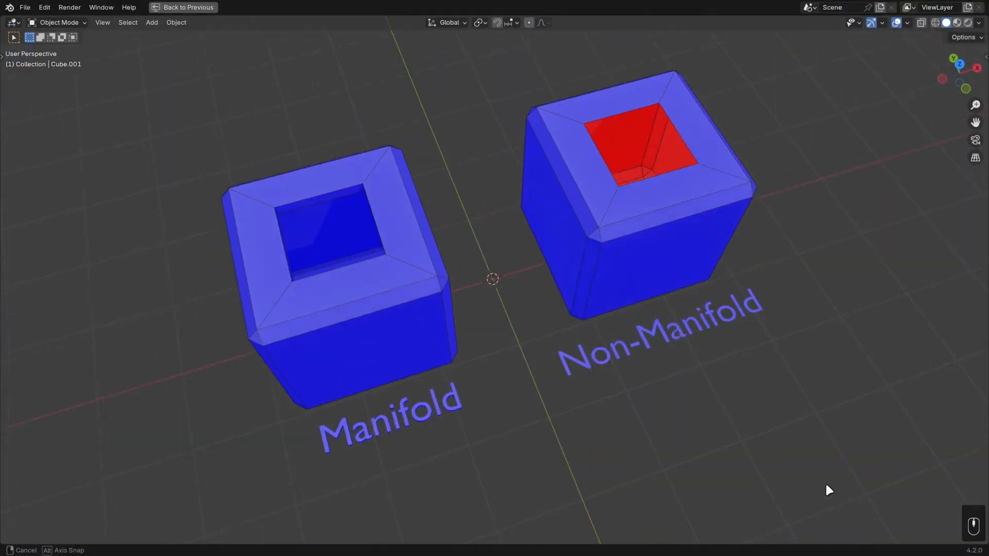
Step: Examine the manifold and non-manifold cubes' face orientation and the perforated hard drive enclosure from different angles
middle_click_drag(826, 488, 768, 462)
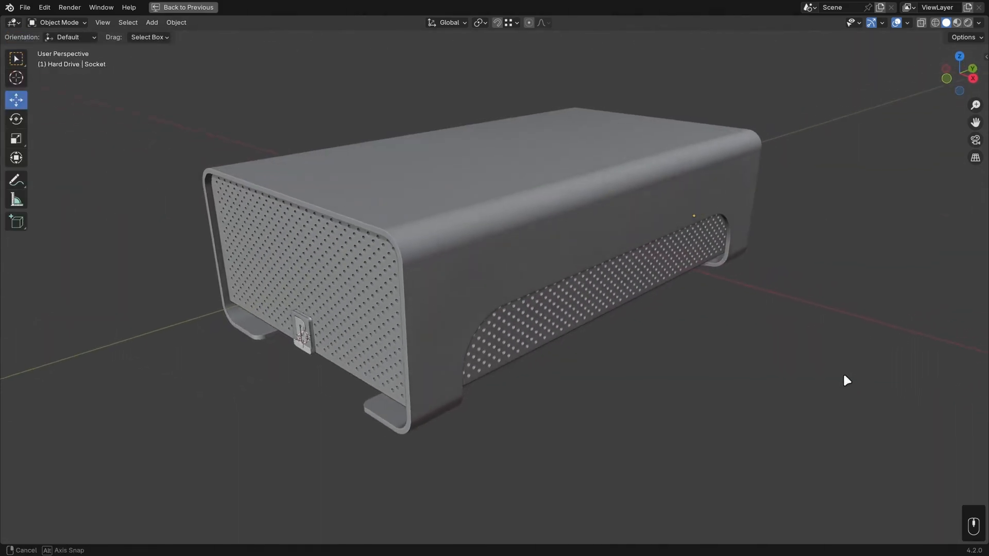
middle_click_drag(844, 376, 878, 363)
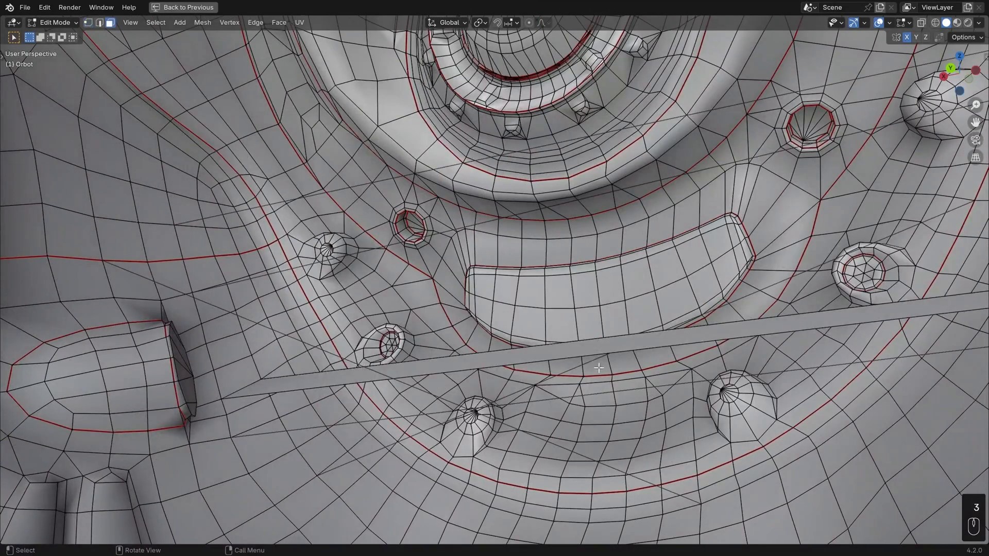
Step: Switch to edge selection on the Orbot mesh and examine both sides of the face protruding from its shell
key("3")
key("2")
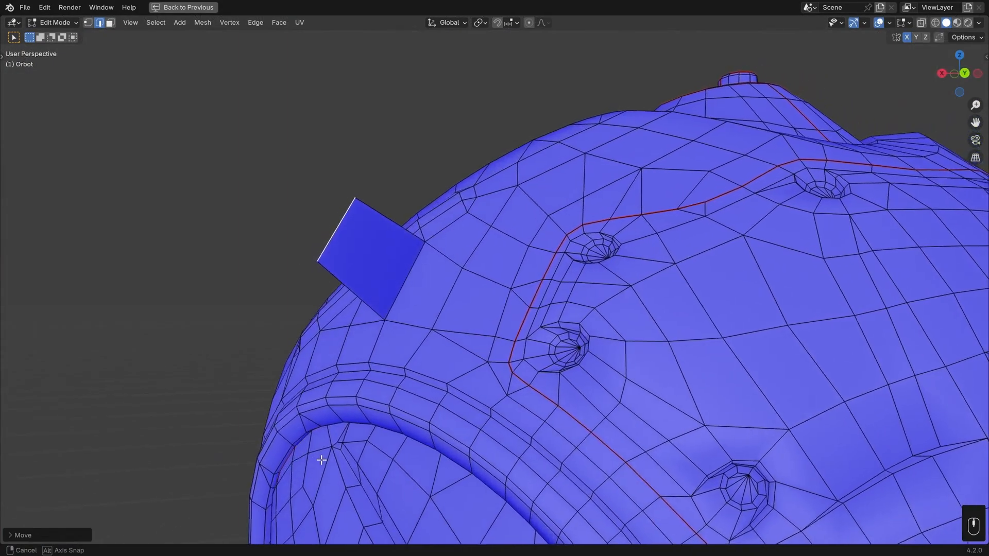
middle_click_drag(319, 458, 443, 454)
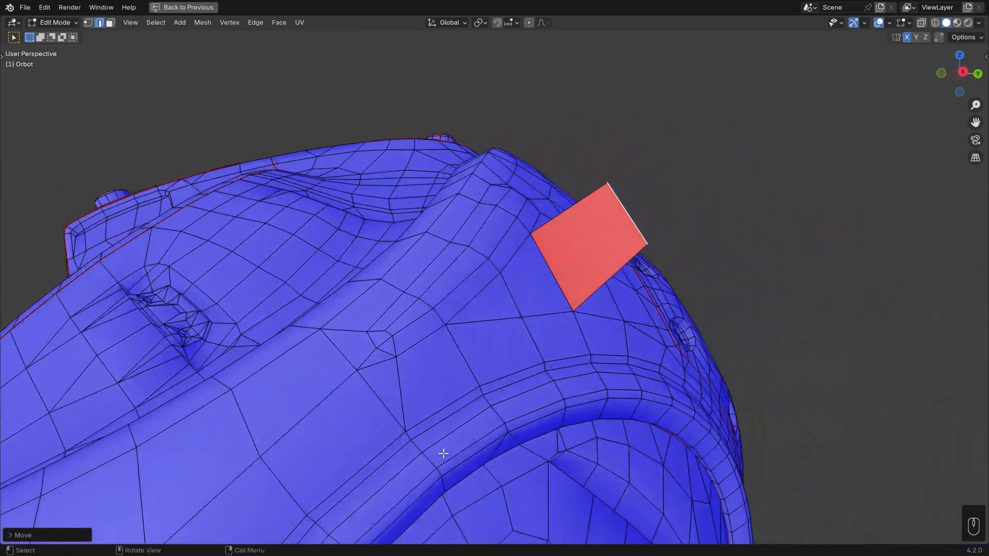